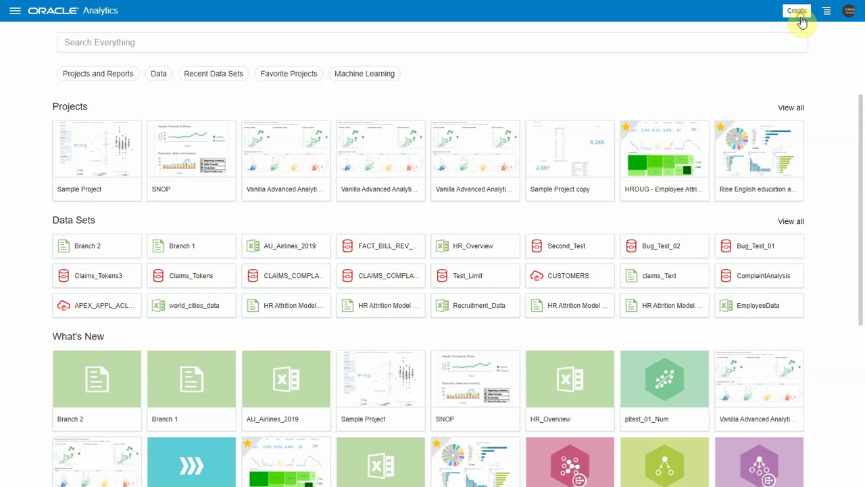
Step: Create a new project and add the Sample Order Lines data set after searching 'sample'
click(799, 15)
click(711, 64)
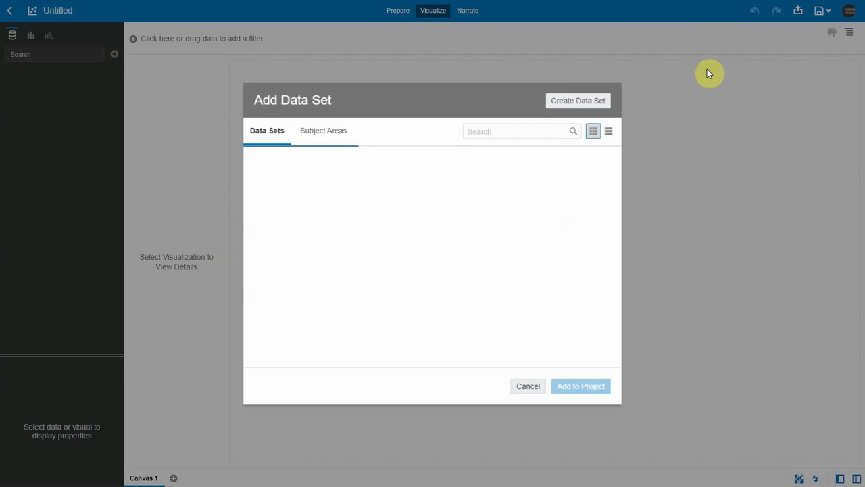
click(517, 132)
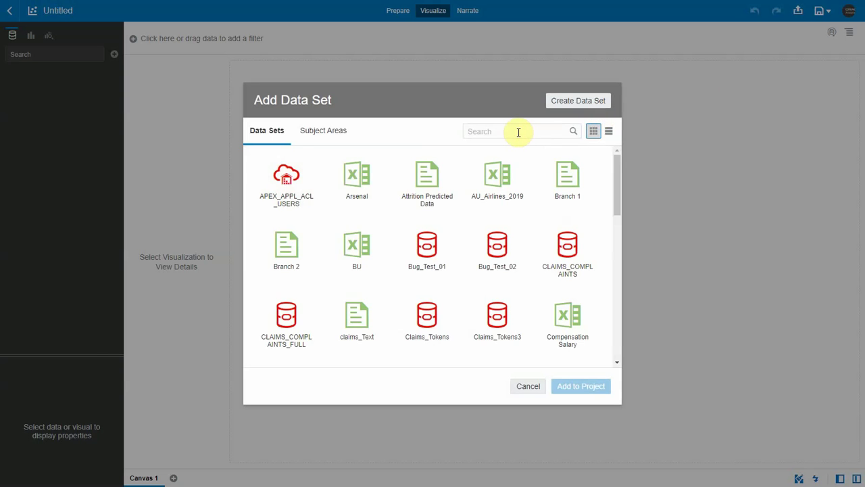
text(sample)
double_click(359, 177)
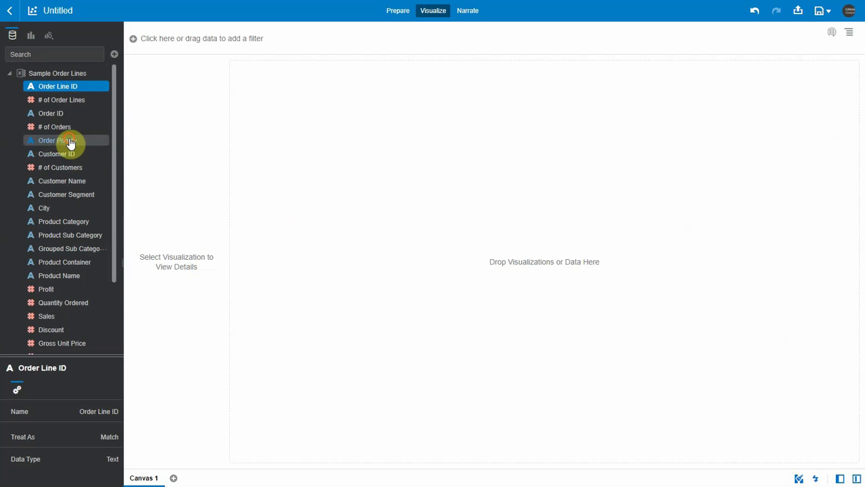
Step: Build an area chart from the Order Priority and Profit columns
click(67, 140)
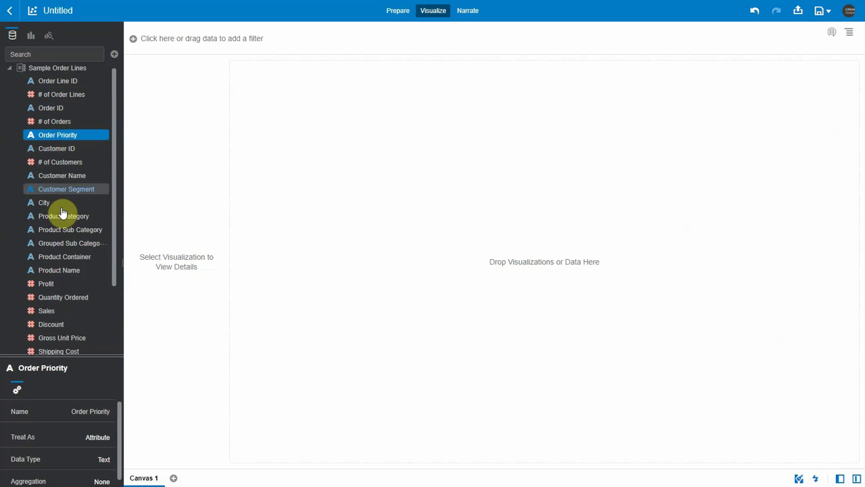
ctrl+click(49, 286)
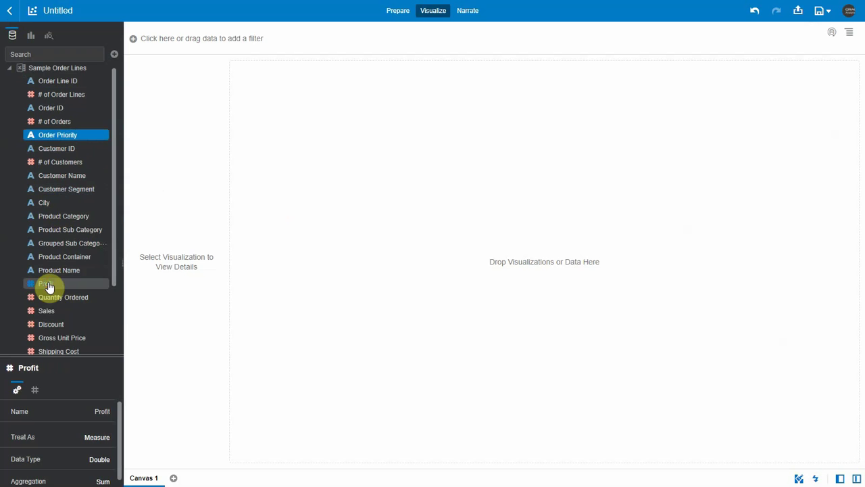
right_click(77, 286)
click(77, 308)
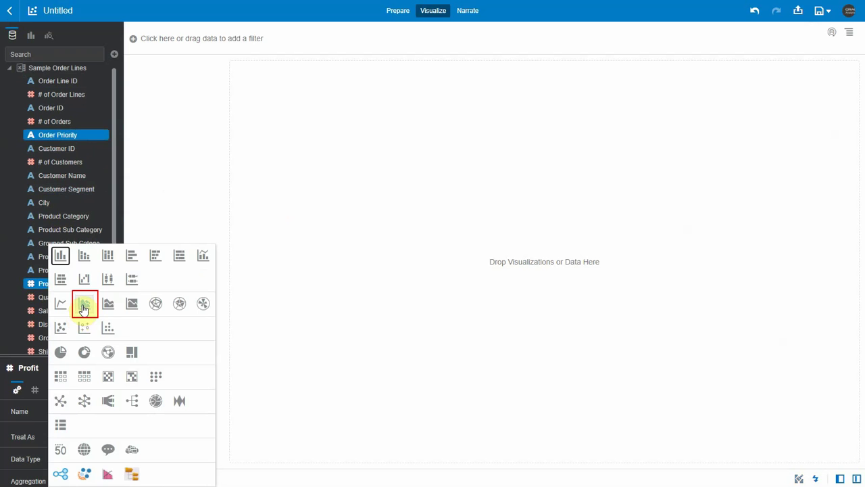
click(84, 308)
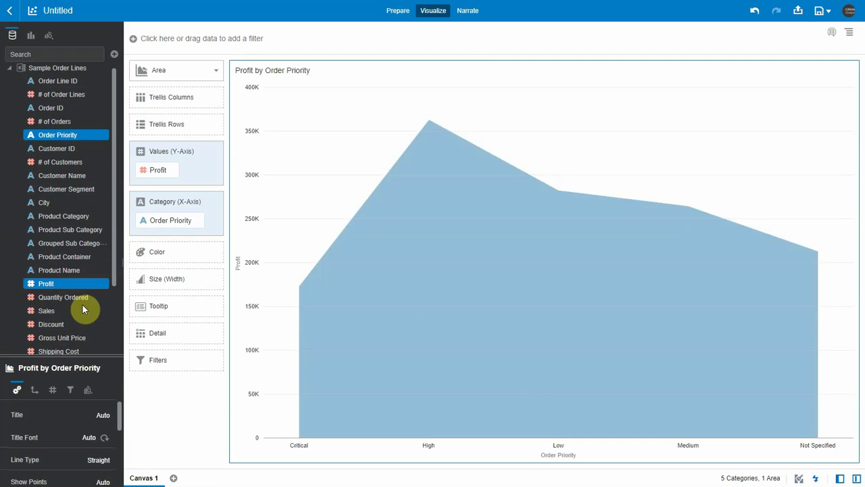
Step: Colour the area chart by Customer Segment and enlarge the properties panel
click(76, 190)
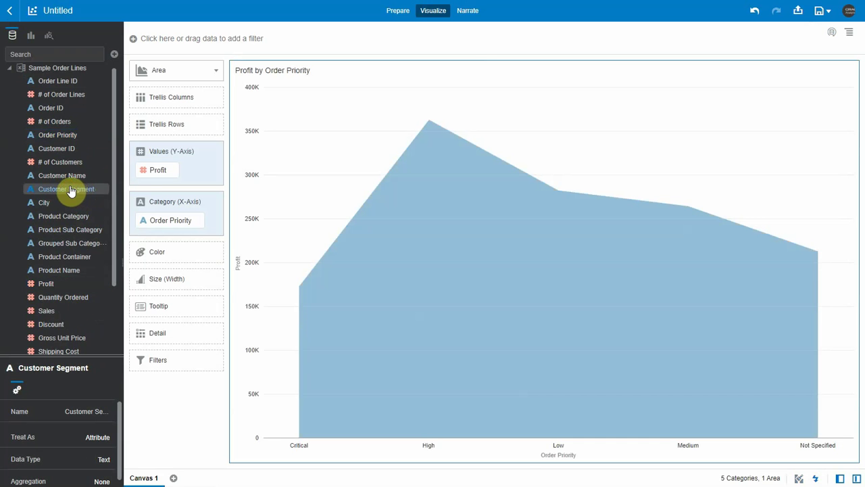
drag(70, 191, 153, 255)
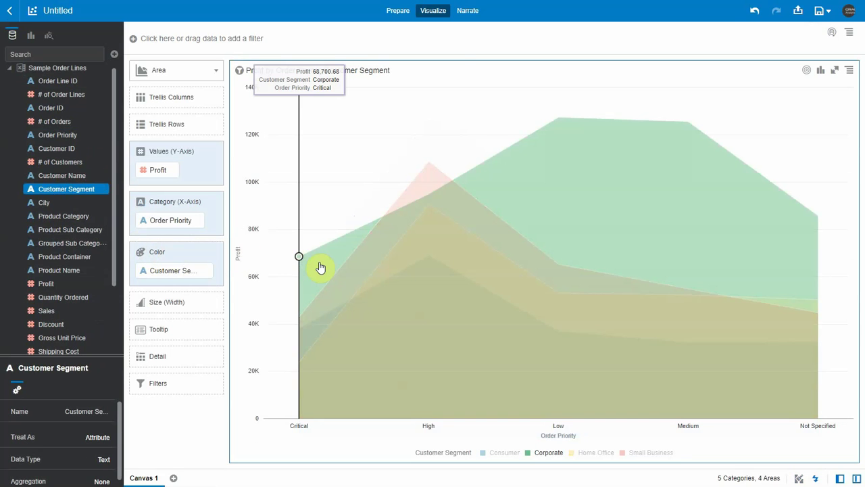
mouse_move(428, 265)
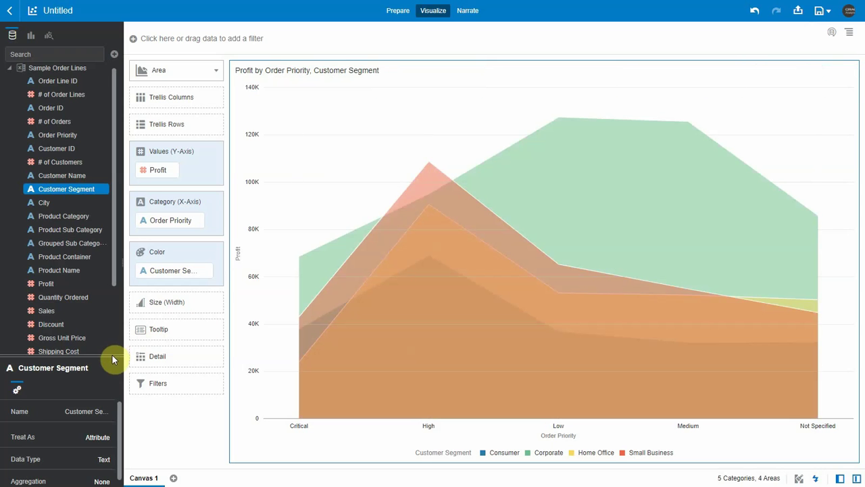
drag(112, 358, 113, 302)
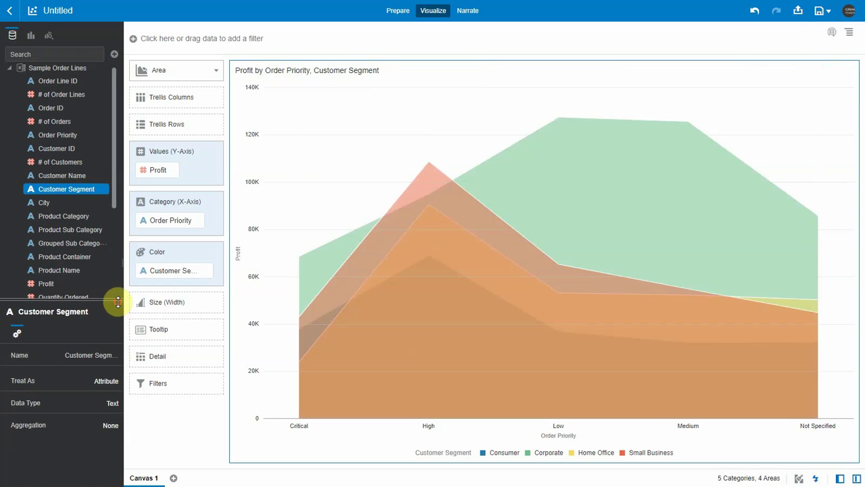
Step: In the chart properties set Line Type to Curved, Show Points On, Transparency 71
click(248, 305)
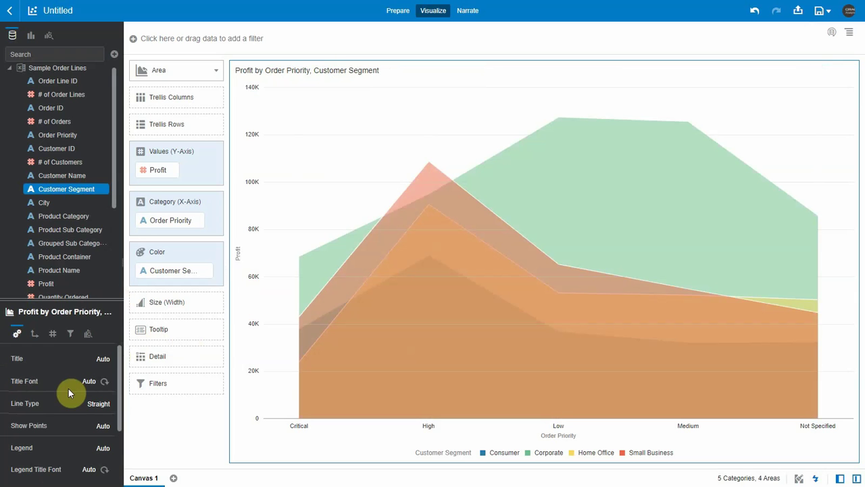
scroll(71, 393, down, 3)
click(100, 351)
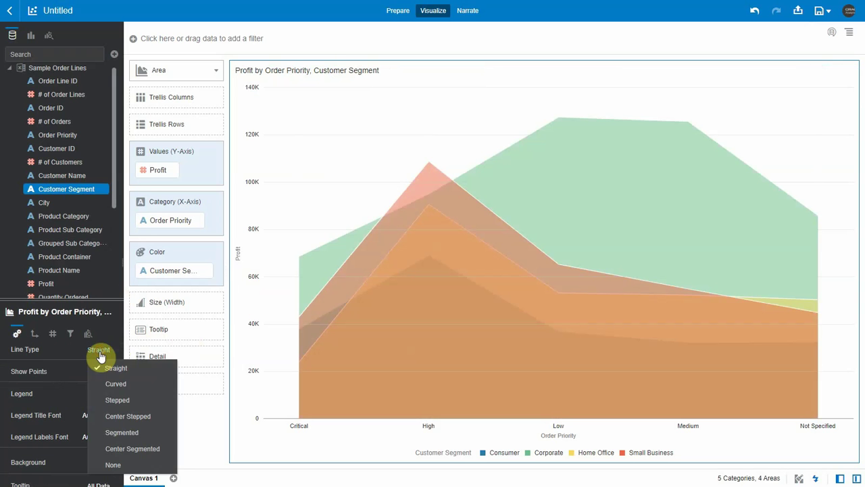
click(125, 383)
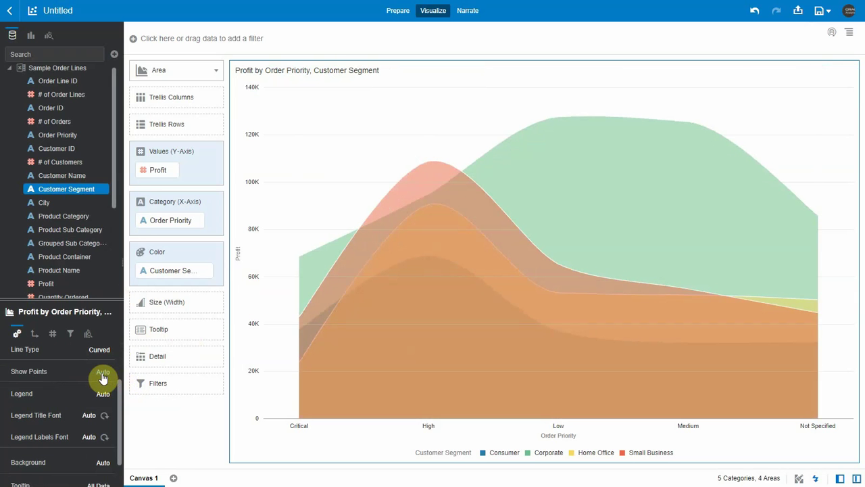
click(102, 372)
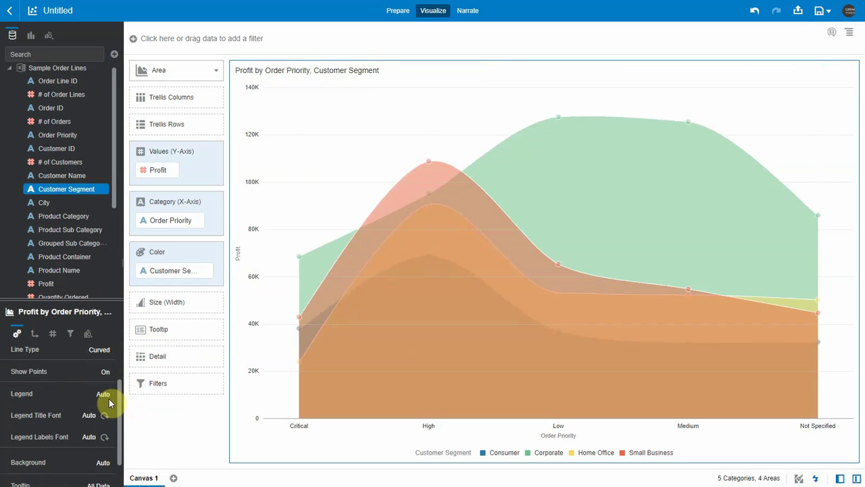
scroll(108, 398, down, 1)
click(100, 477)
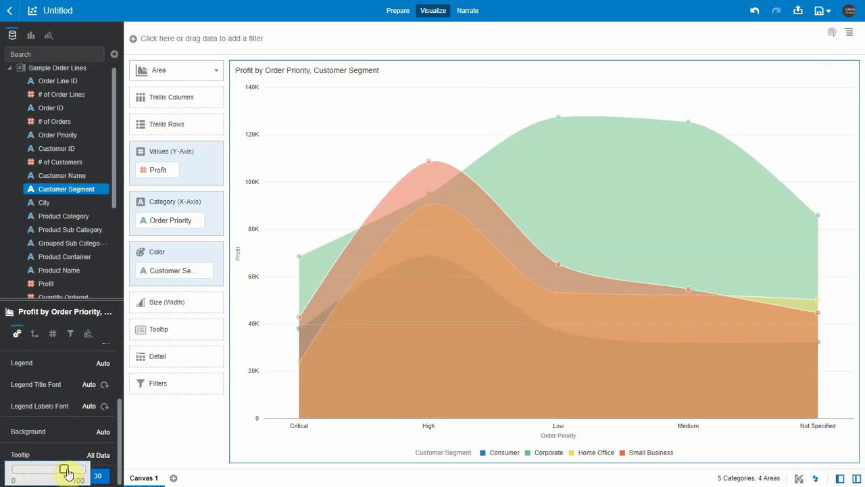
click(66, 470)
click(142, 457)
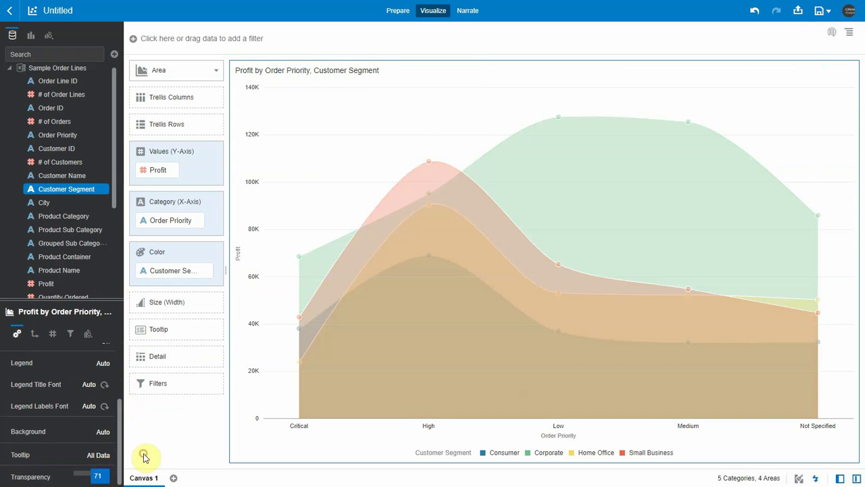
Step: Switch the visualization to a bar chart and sort Order Priority Z to A
click(216, 72)
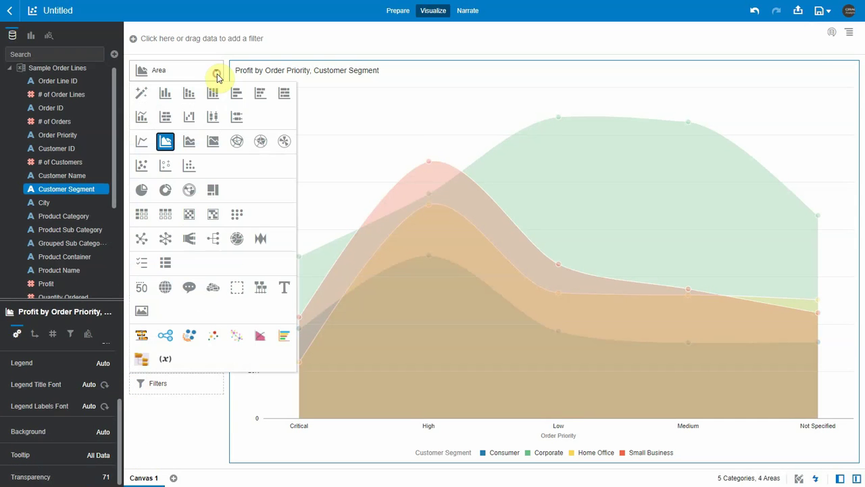
click(166, 95)
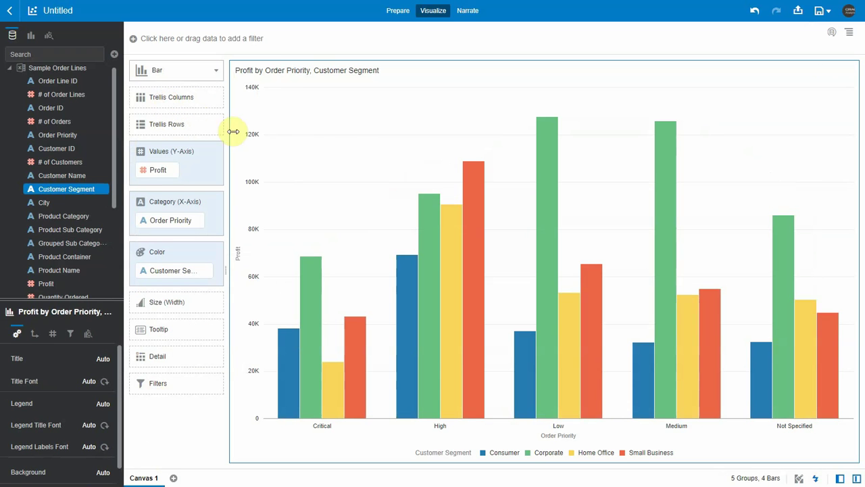
right_click(353, 147)
mouse_move(373, 159)
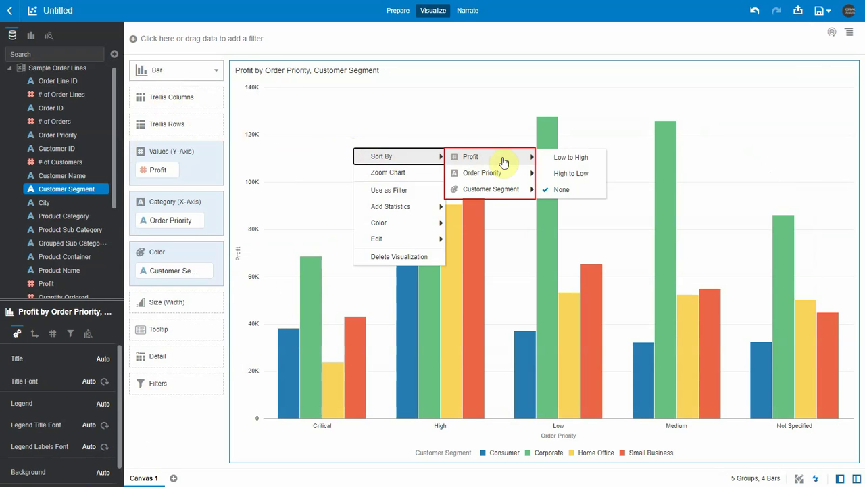
mouse_move(494, 174)
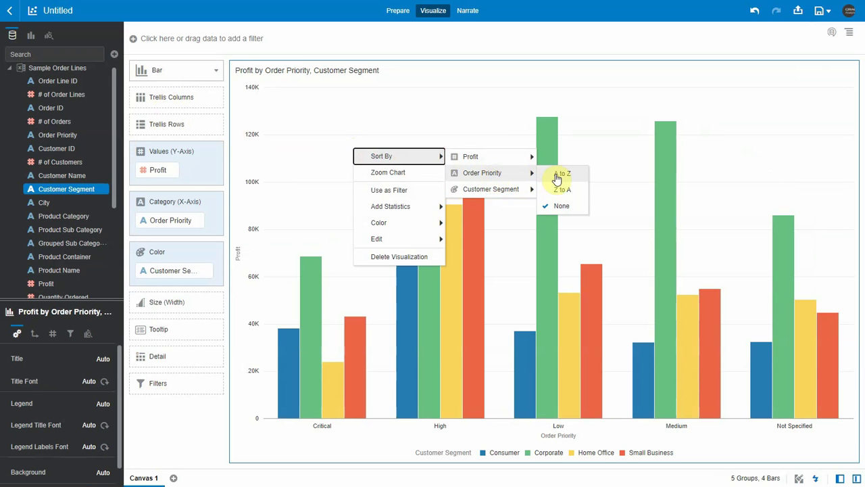
click(559, 190)
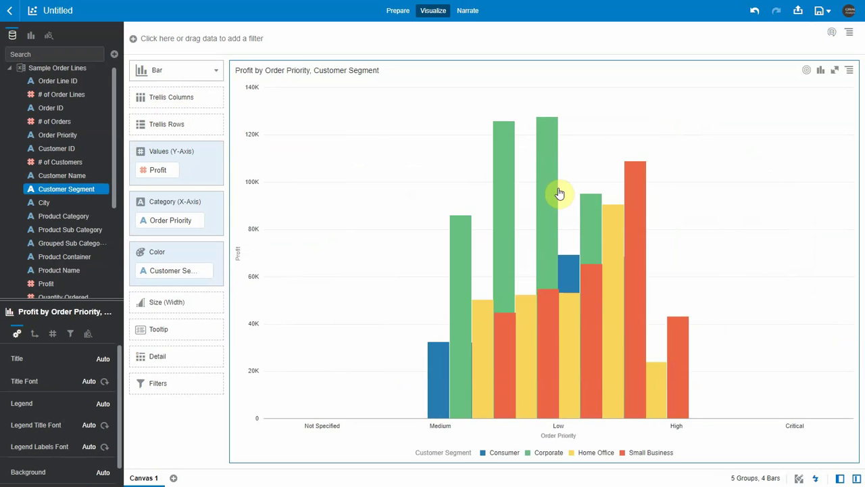
Step: Add sorts on Customer Segment Z to A and then Profit low to high
right_click(491, 164)
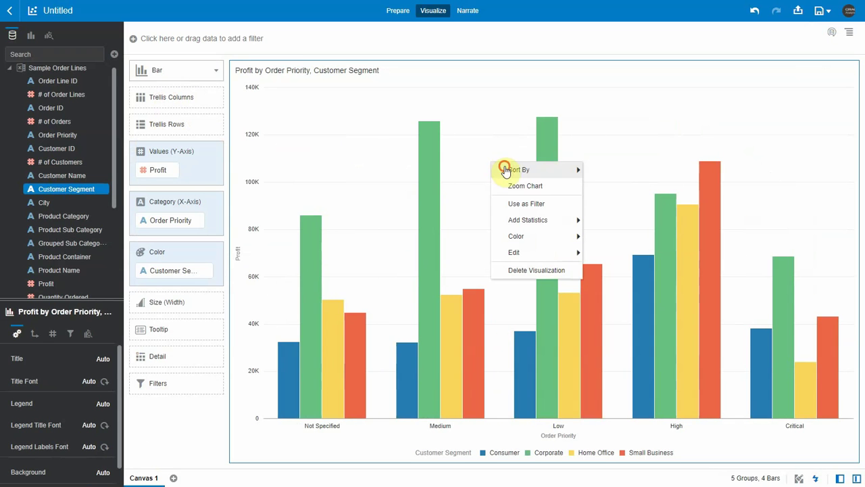
mouse_move(519, 172)
mouse_move(608, 206)
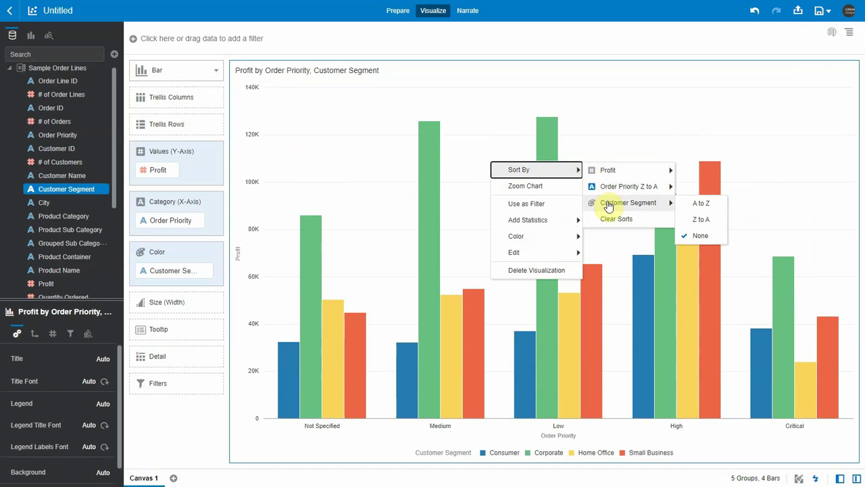
click(701, 221)
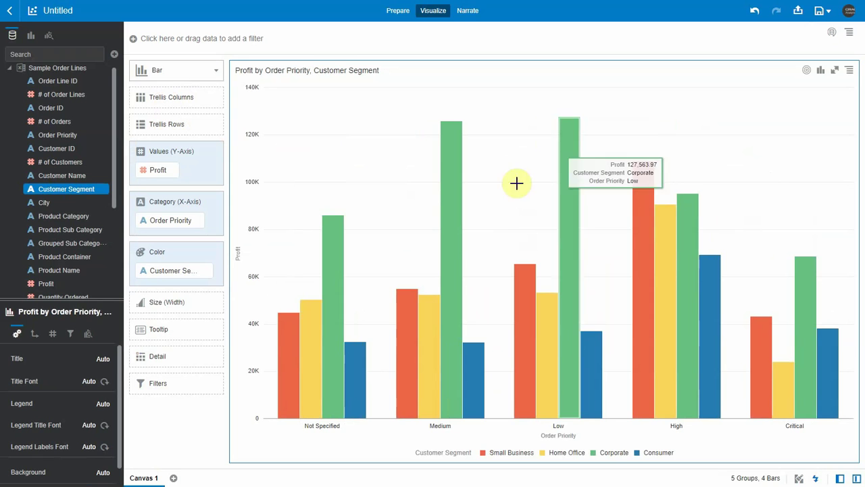
right_click(491, 168)
mouse_move(504, 176)
mouse_move(600, 176)
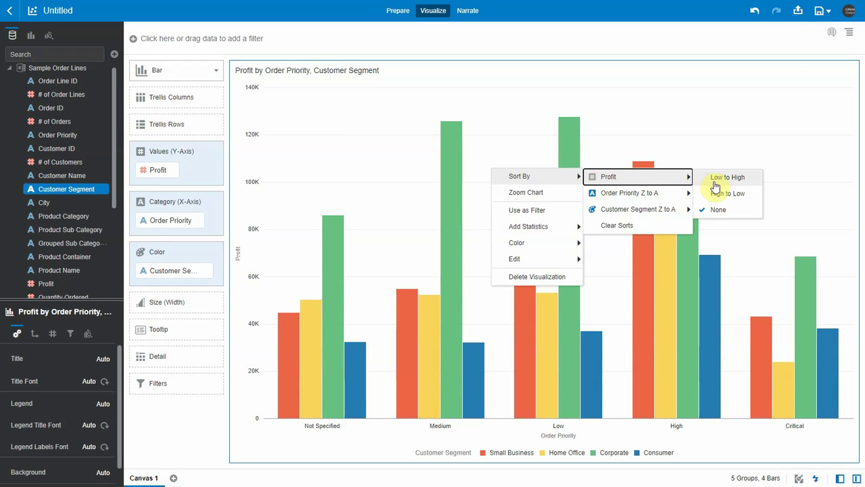
click(715, 184)
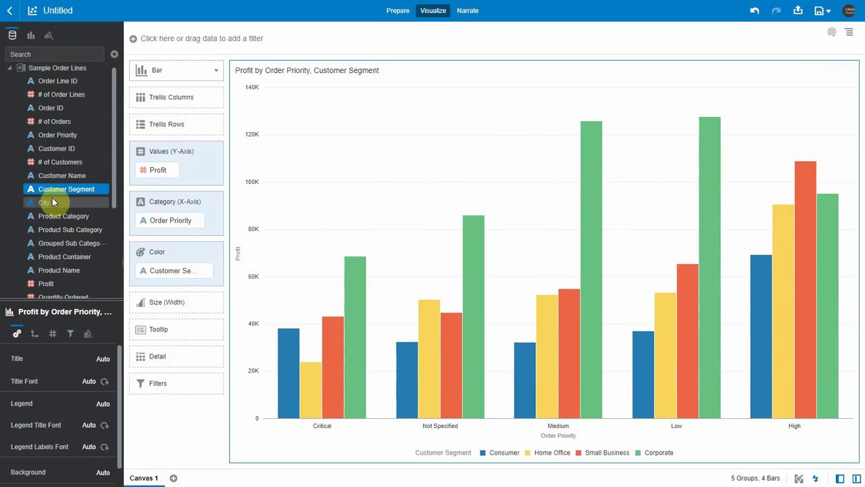
Step: Add Sales to the bar widths and Gross Unit Price to the chart tooltips
scroll(52, 197, down, 3)
drag(53, 201, 155, 309)
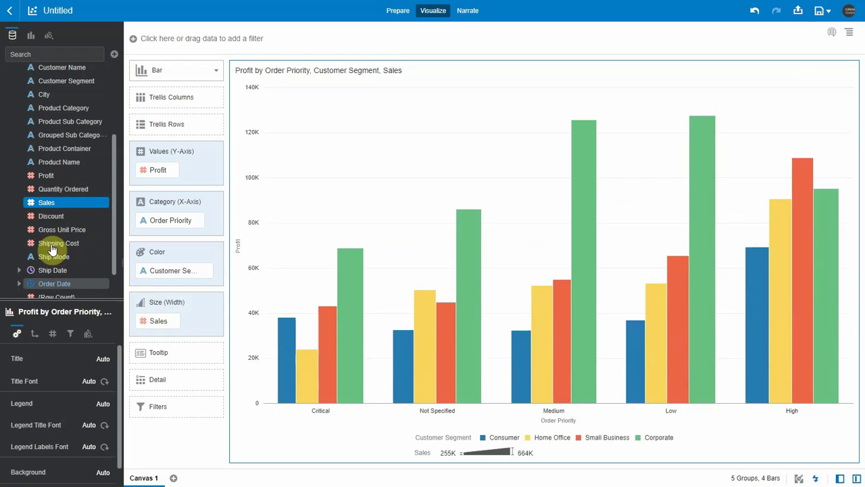
drag(60, 230, 158, 361)
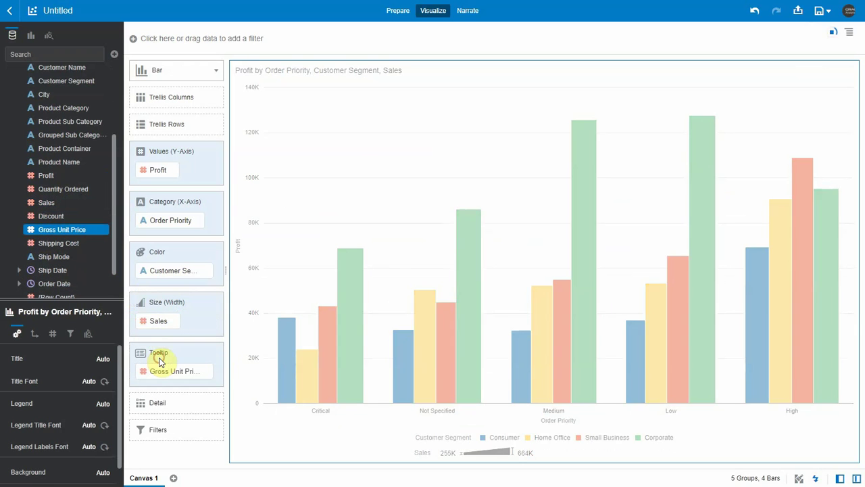
Step: Sort the bar chart by Sales high to low, then Gross Unit Price high to low
right_click(321, 125)
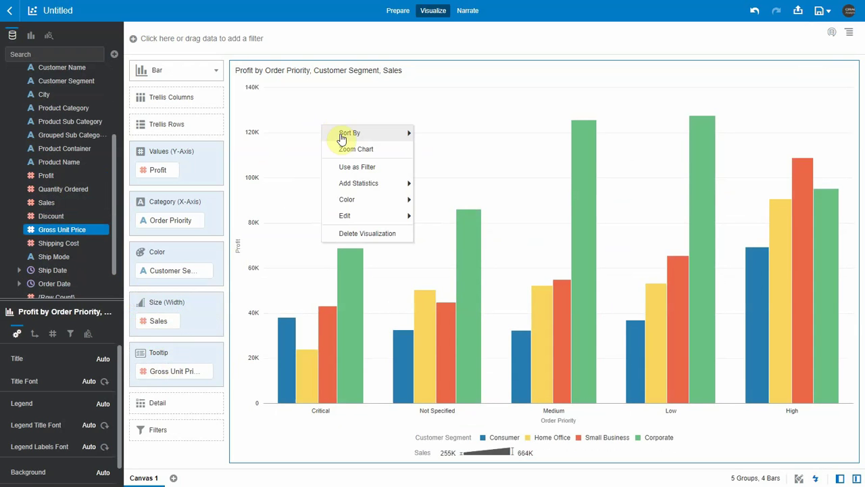
mouse_move(342, 138)
mouse_move(438, 146)
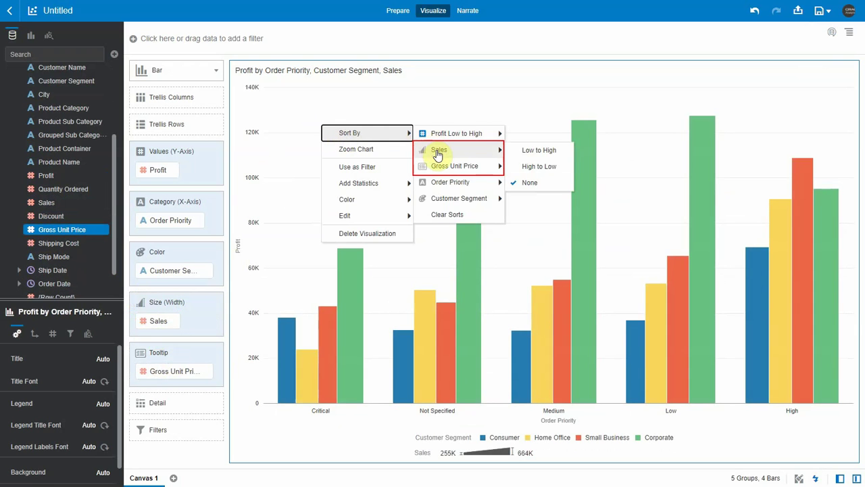
click(539, 166)
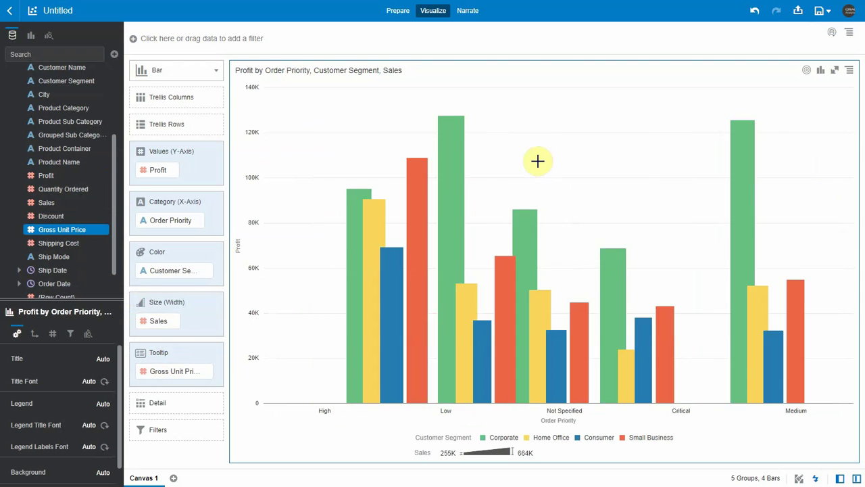
right_click(494, 119)
mouse_move(502, 127)
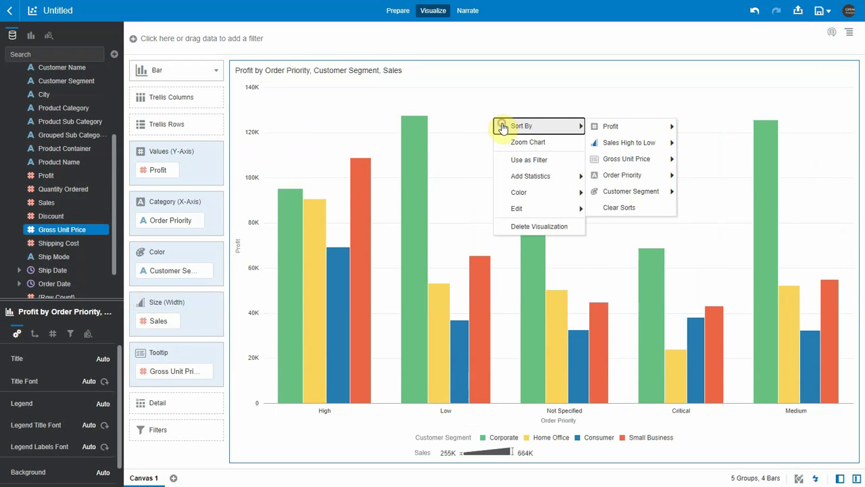
mouse_move(635, 161)
click(707, 176)
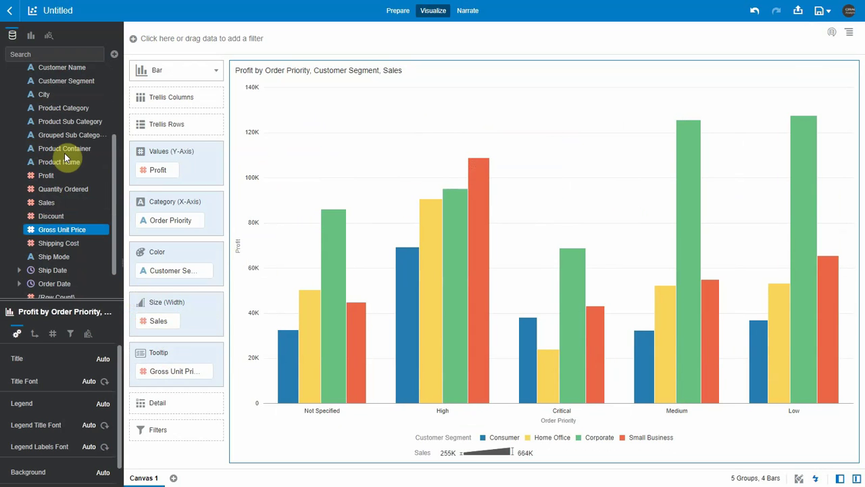
Step: Add Product Category to the Color drop zone alongside Customer Segment
drag(70, 108, 145, 285)
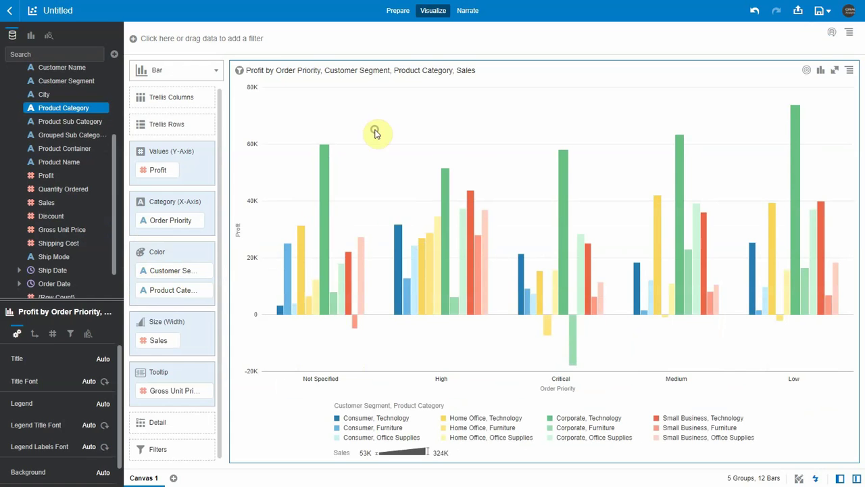
right_click(376, 133)
mouse_move(405, 141)
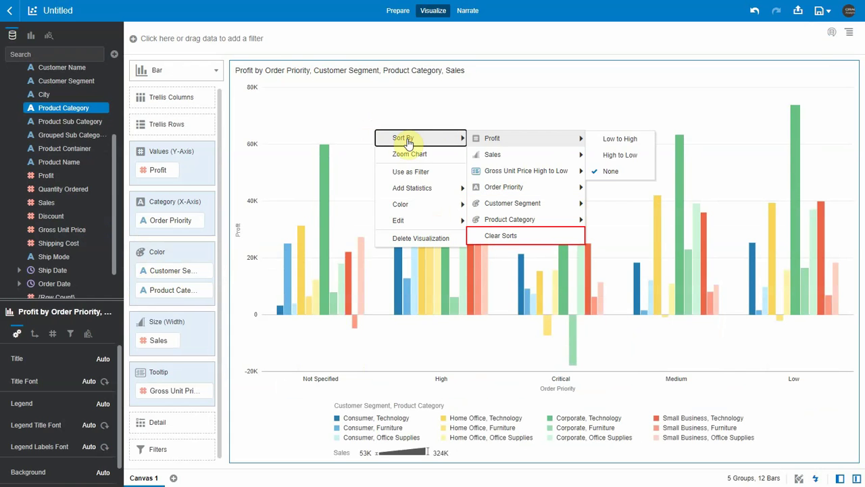
mouse_move(478, 173)
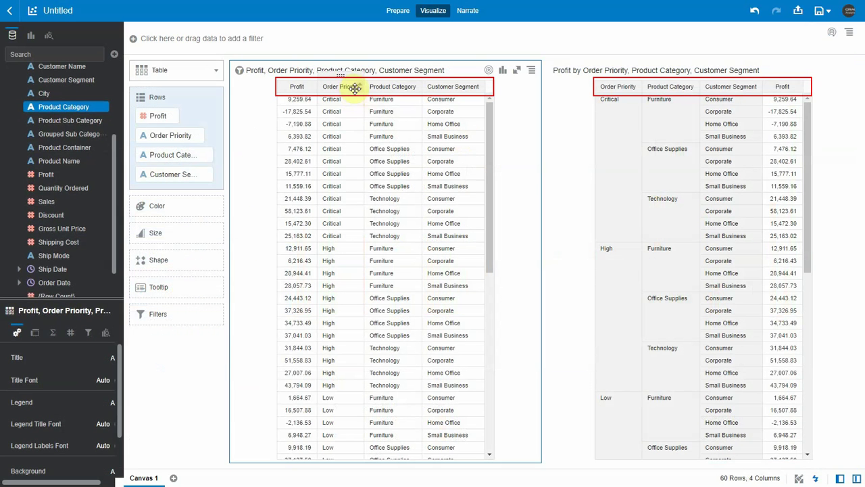
Step: Sort the left table descending by Order Priority, then by Product Category
click(360, 88)
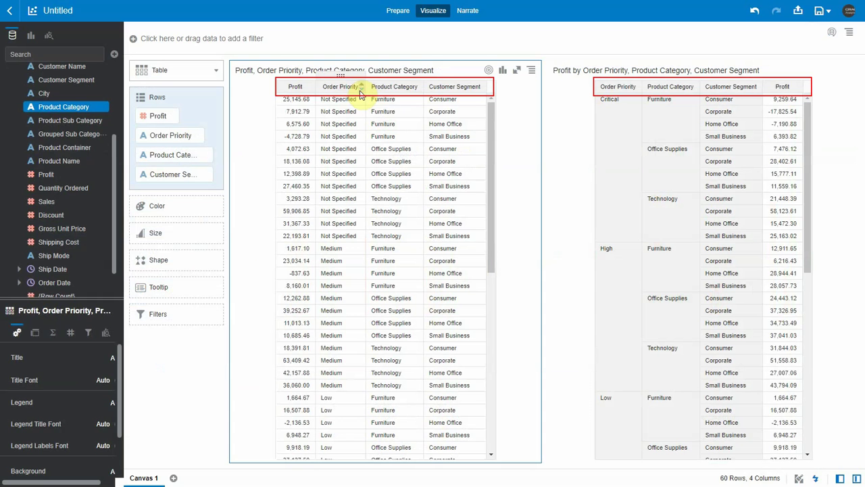
click(419, 88)
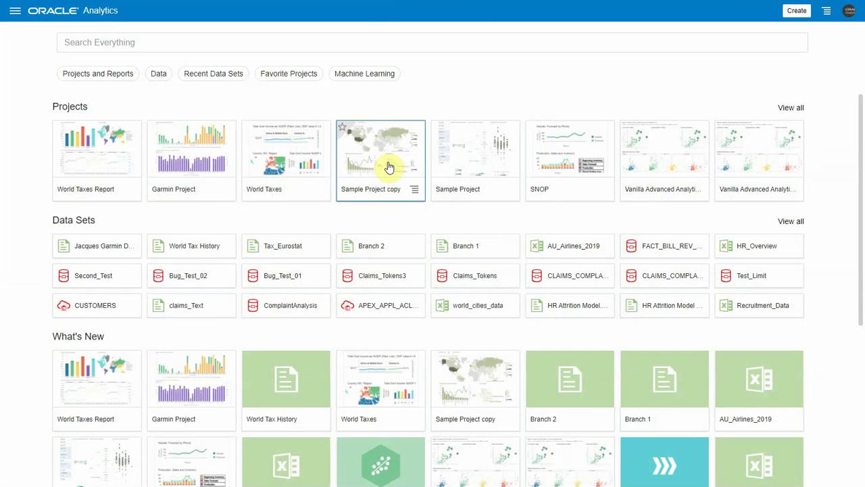
Step: Open the Sample Project copy tile from the Home page's Projects list
click(387, 160)
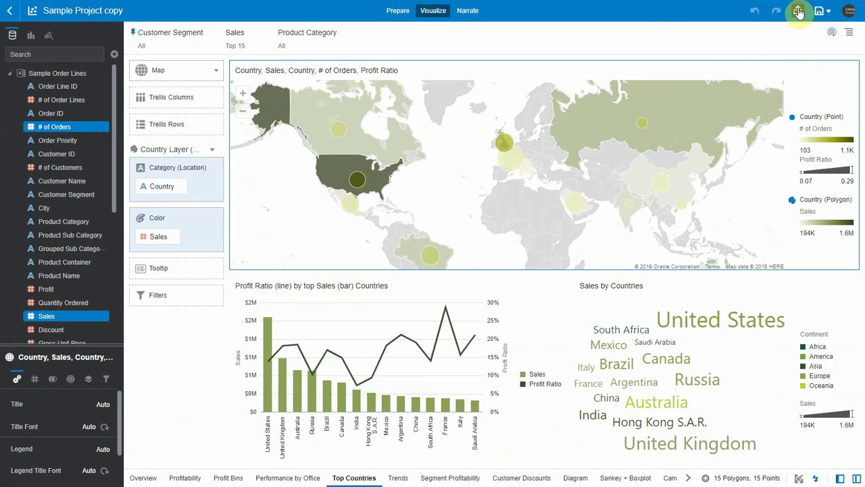
Step: Export the Top Countries canvas as an Acrobat PDF, A4 portrait, saved to Downloads
click(798, 11)
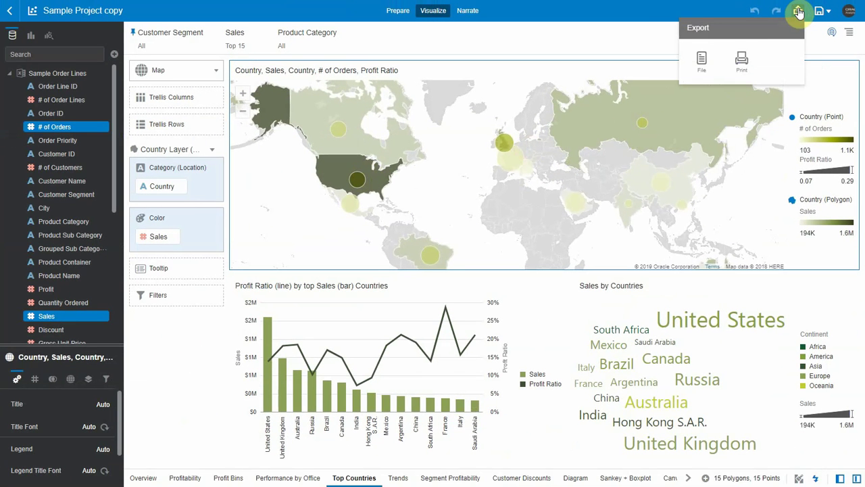
click(708, 65)
click(491, 227)
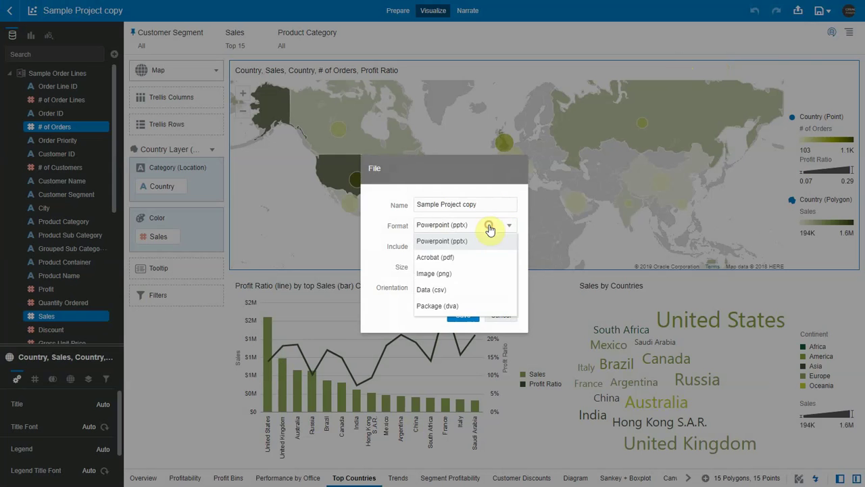
click(459, 261)
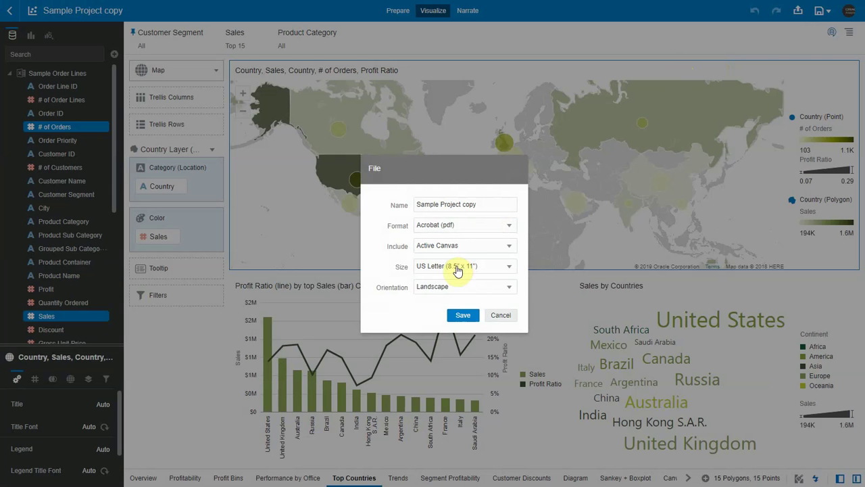
click(449, 265)
click(436, 315)
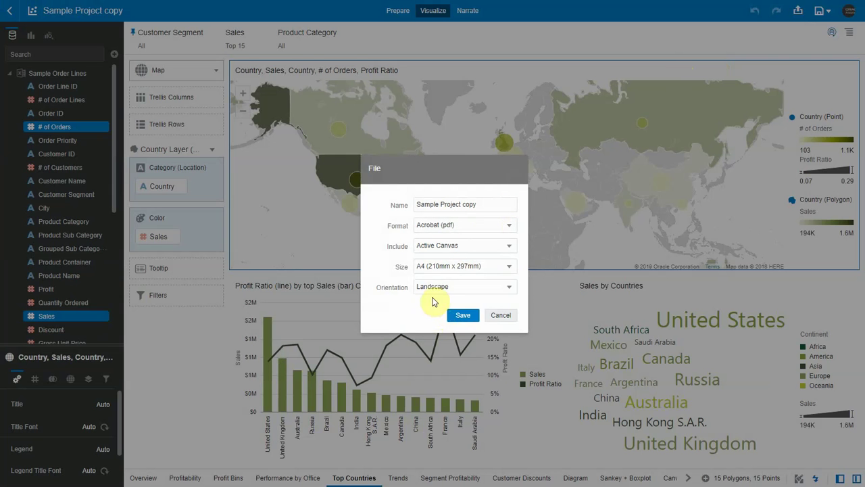
click(433, 288)
click(436, 303)
click(460, 317)
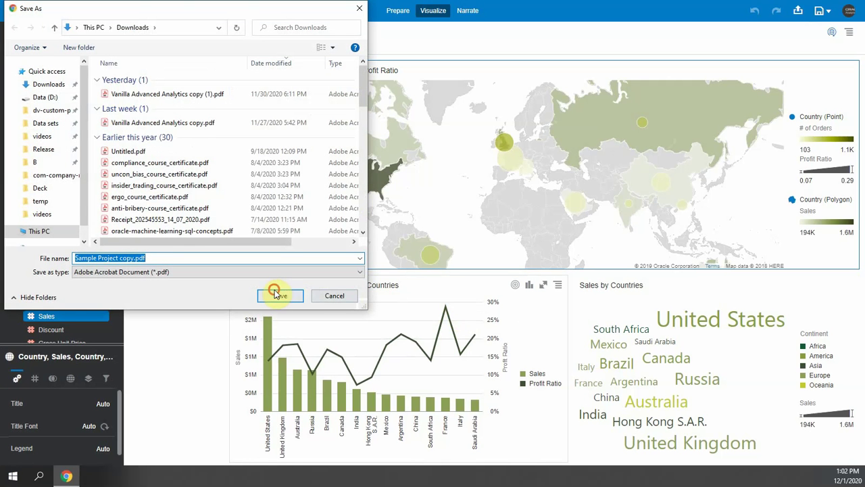
click(275, 292)
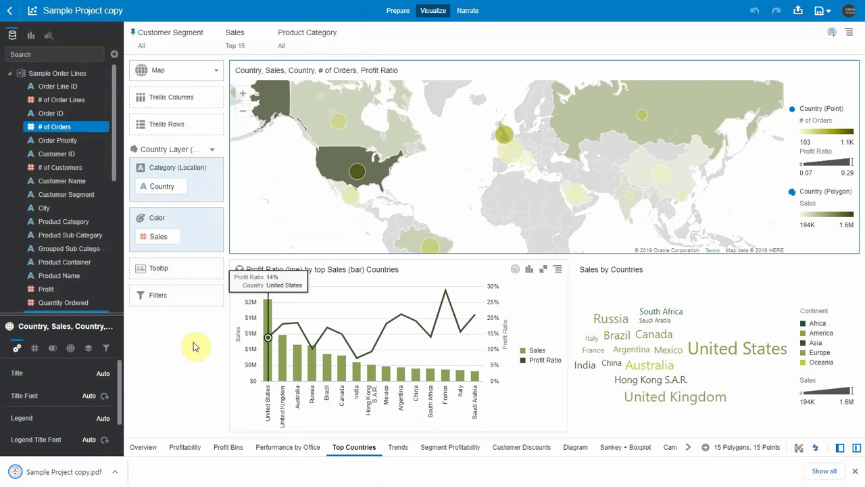
Step: Open the exported PDF, browse the Visualizations and Analytics lists, then search the data columns
click(54, 472)
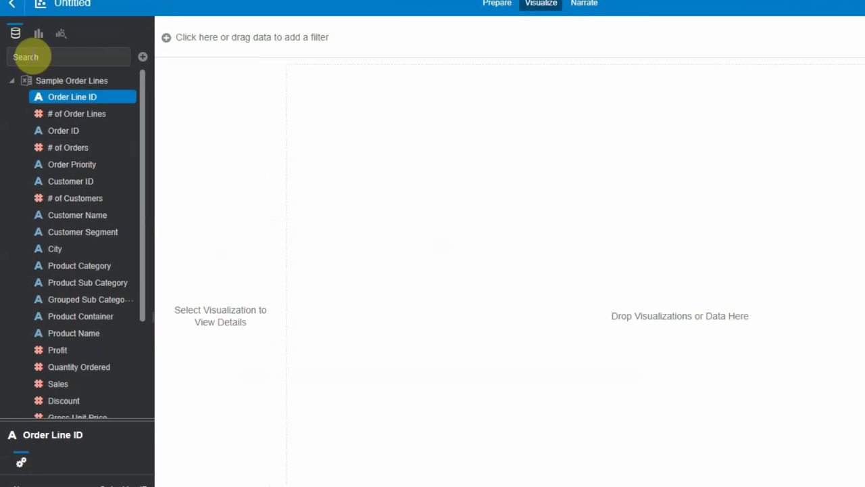
click(39, 34)
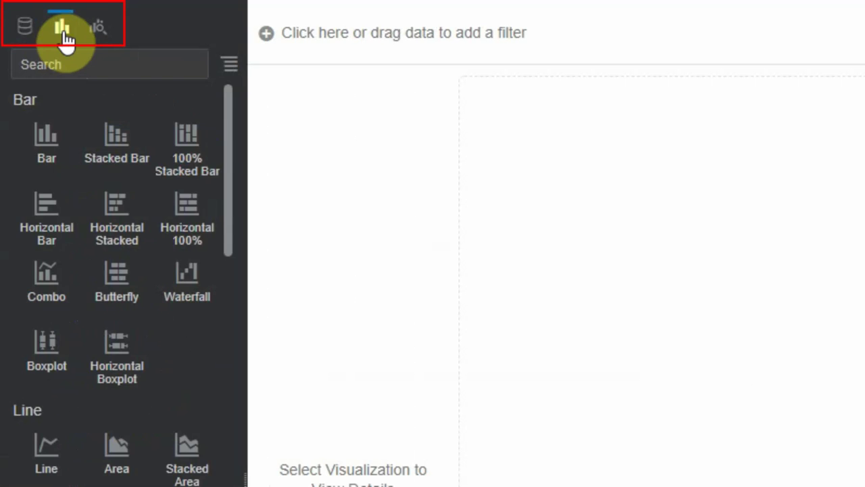
click(99, 35)
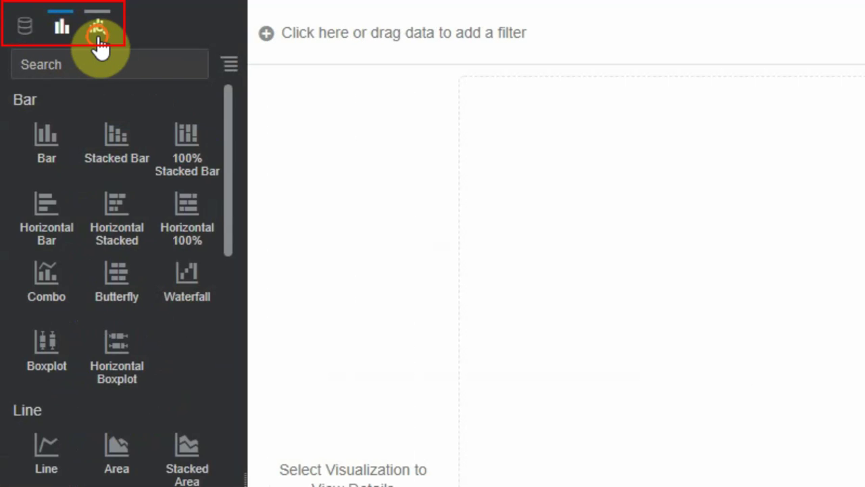
click(27, 32)
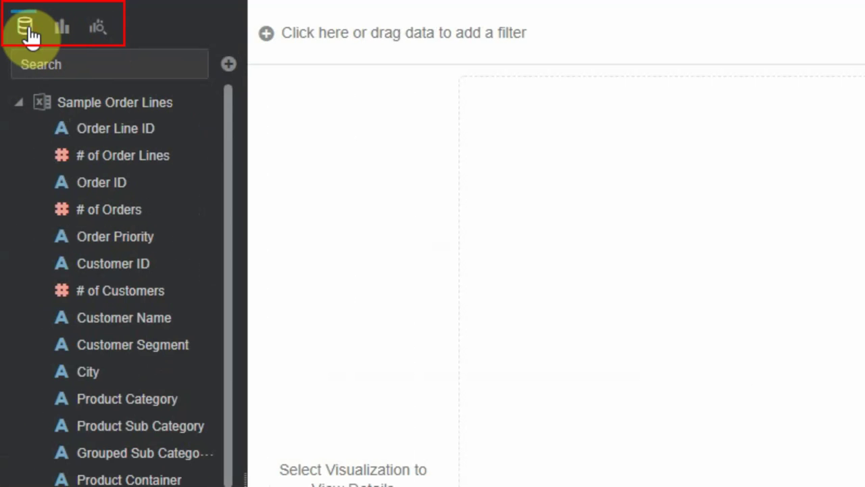
click(66, 71)
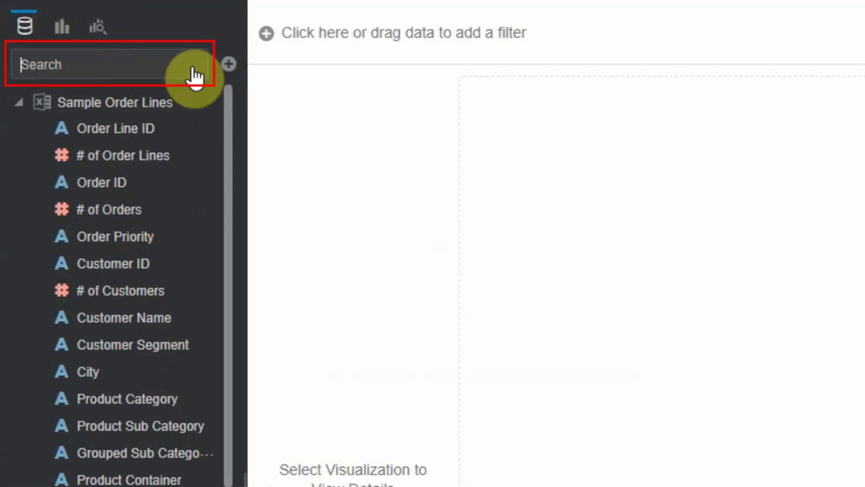
Step: Create grouped and stacked bar charts of Sales by Customer Segment and Product Category
click(115, 346)
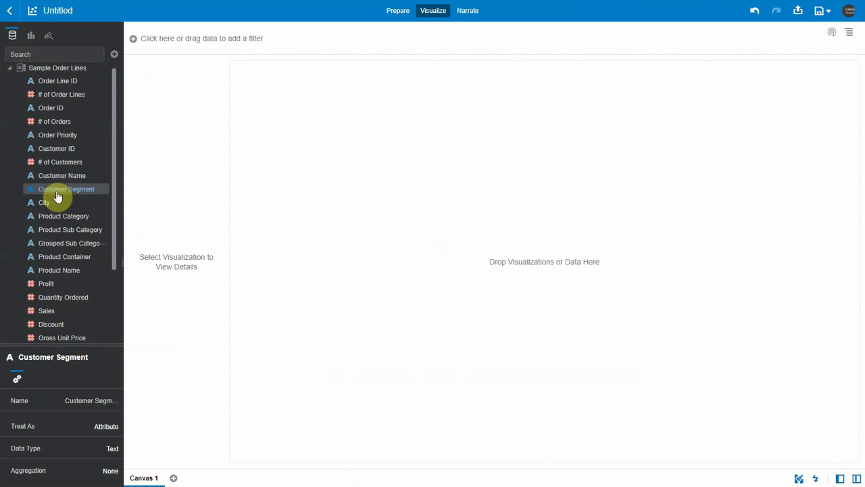
ctrl+click(56, 221)
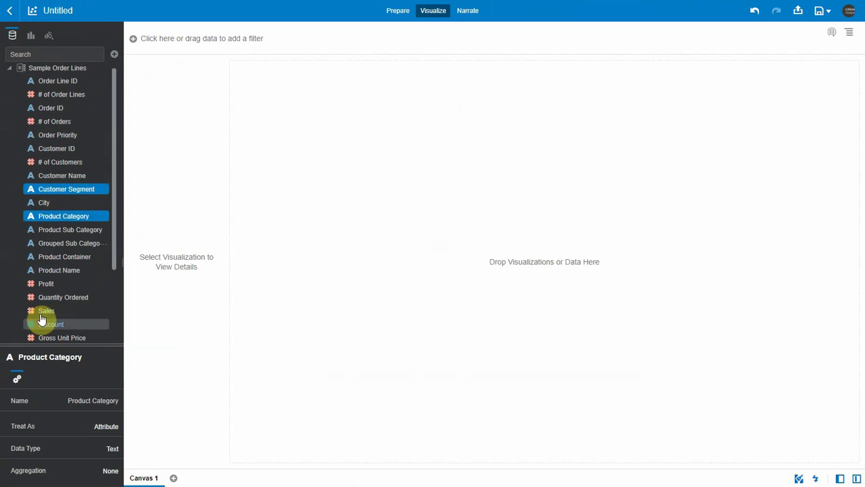
right_click(42, 311)
click(61, 336)
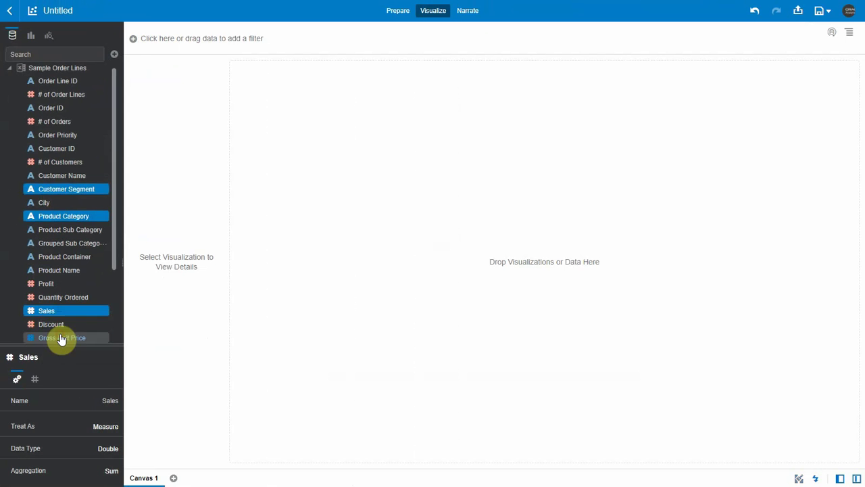
click(52, 253)
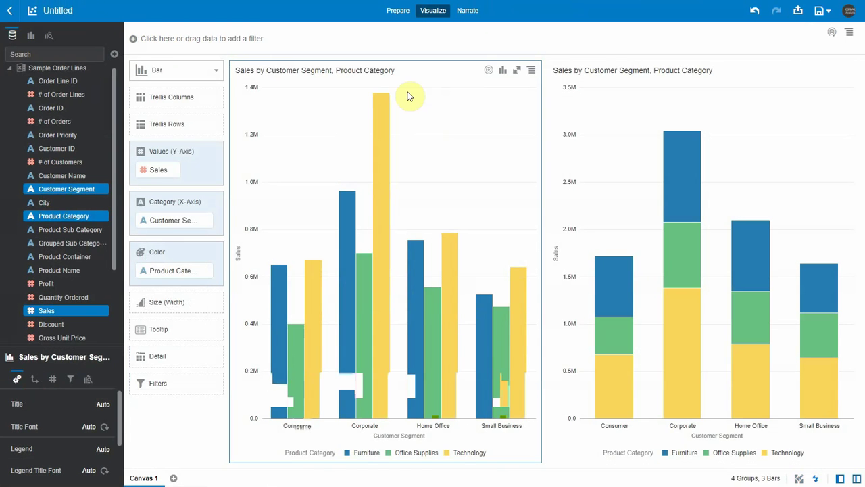
click(123, 268)
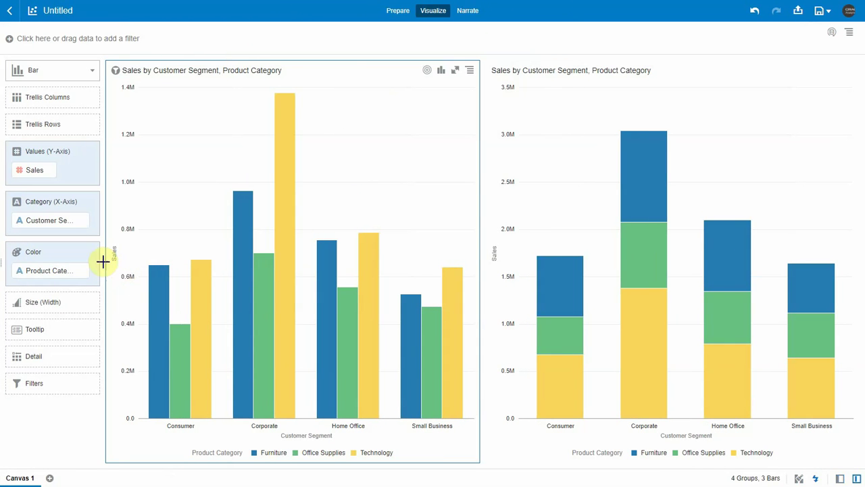
click(3, 268)
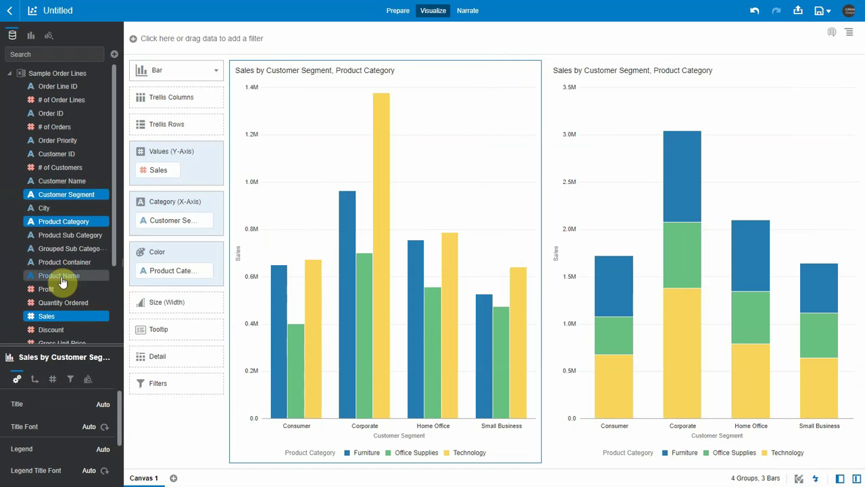
Step: Add a nine-product Product Name filter, including #10 Self-Seal White Envelopes, and apply it to the stacked chart
drag(57, 278, 210, 42)
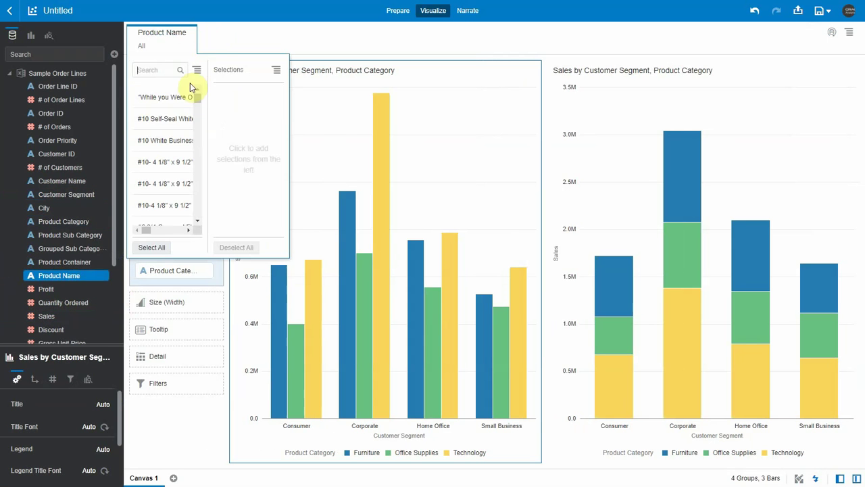
click(164, 97)
click(163, 98)
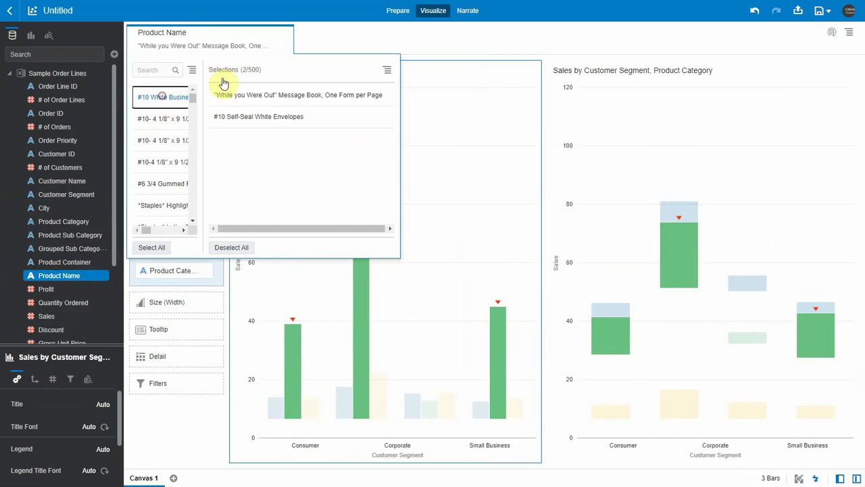
click(371, 29)
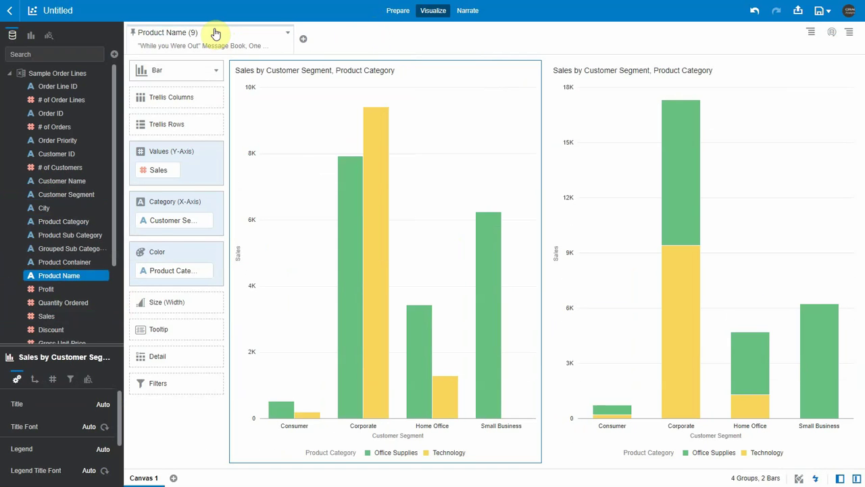
drag(214, 46, 788, 232)
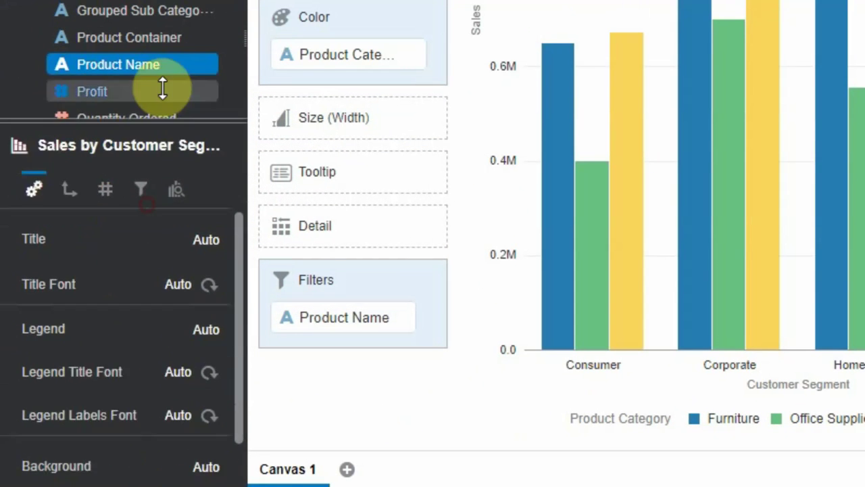
Step: Enlarge the properties pane and show the chart's Filters settings
drag(162, 88, 162, 57)
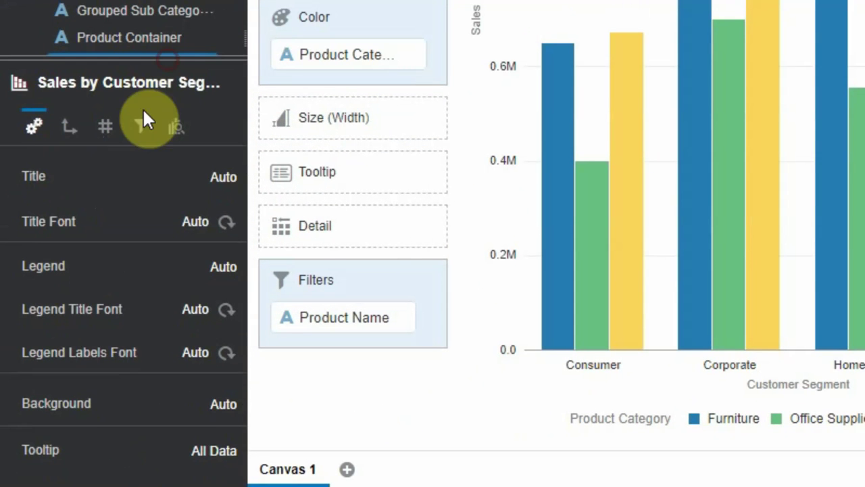
click(141, 129)
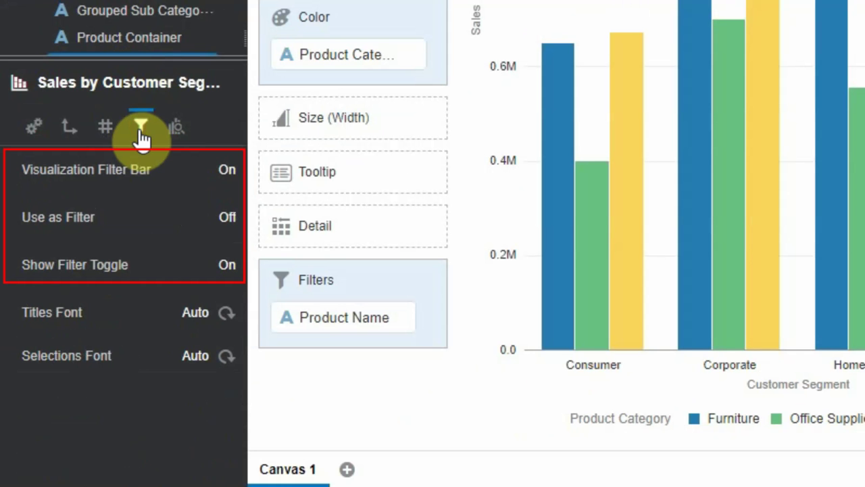